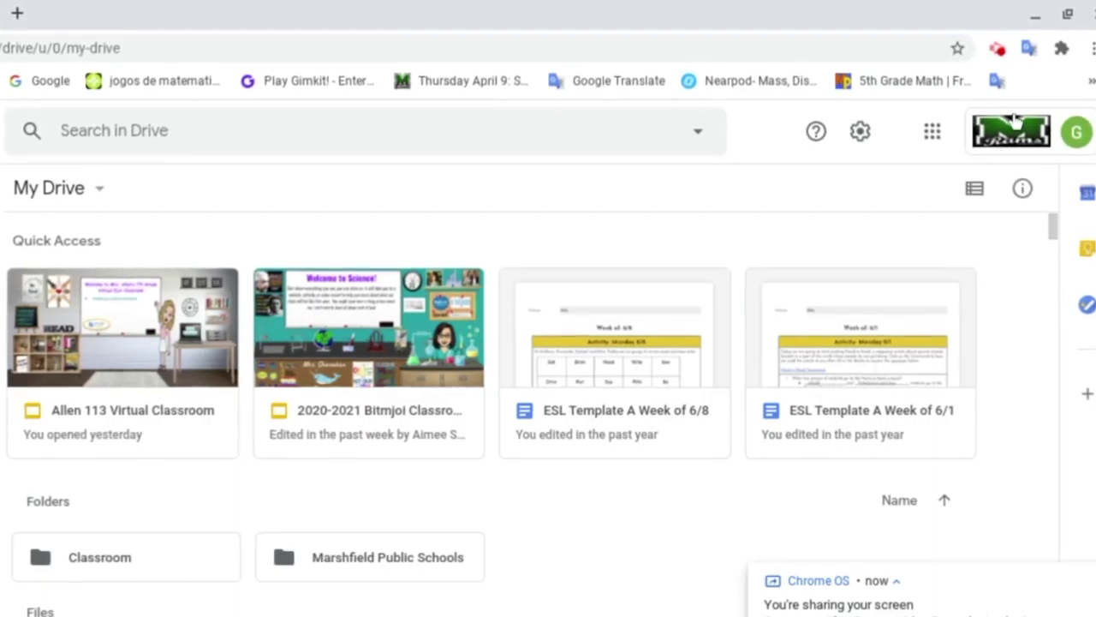
Show the Google Translate extension popup, then dismiss it
click(1034, 47)
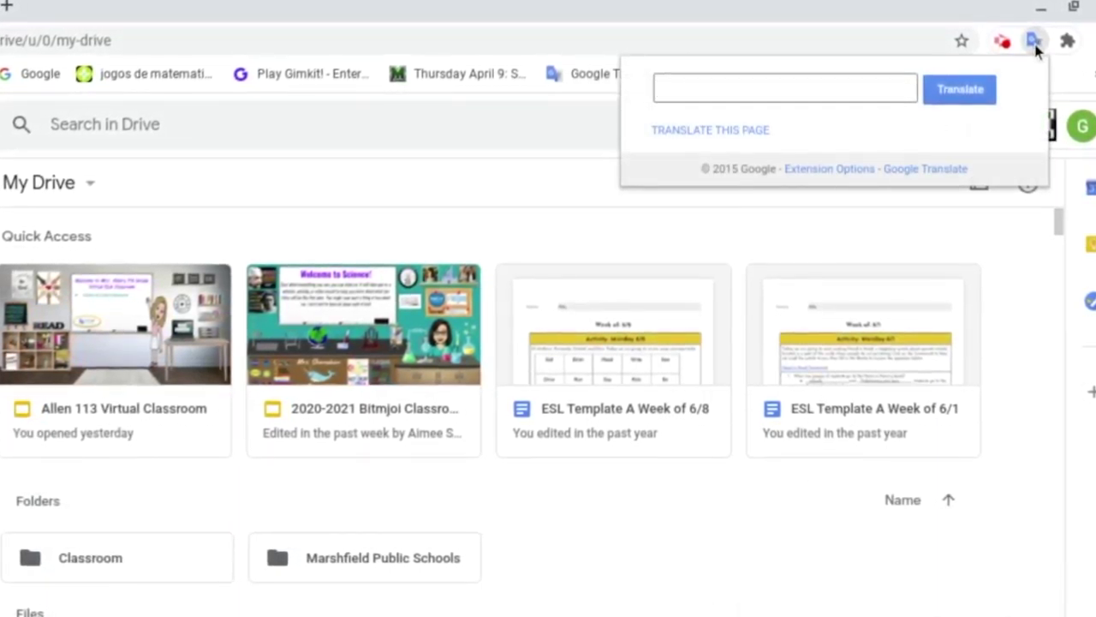
click(722, 125)
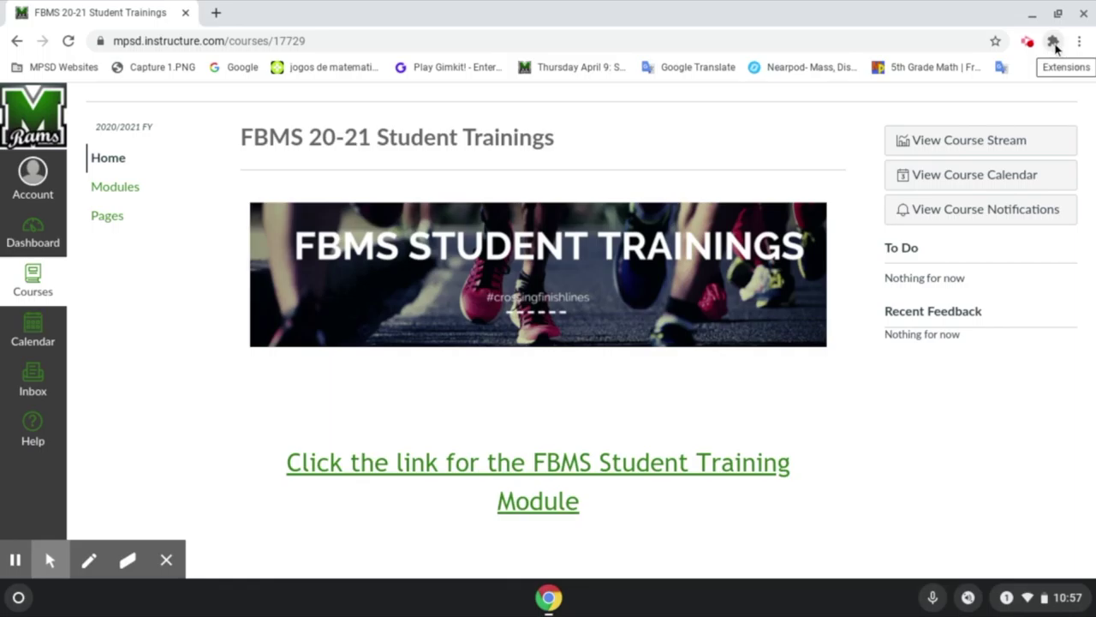
Pin Google Translate from the Extensions list to the Chrome toolbar
click(1055, 42)
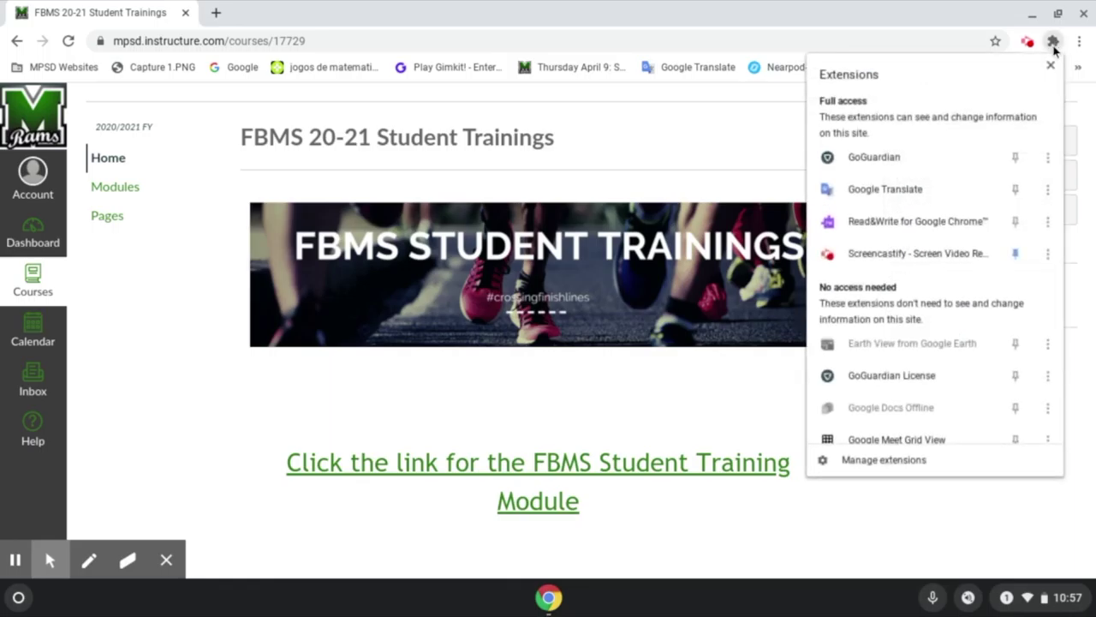
click(1015, 190)
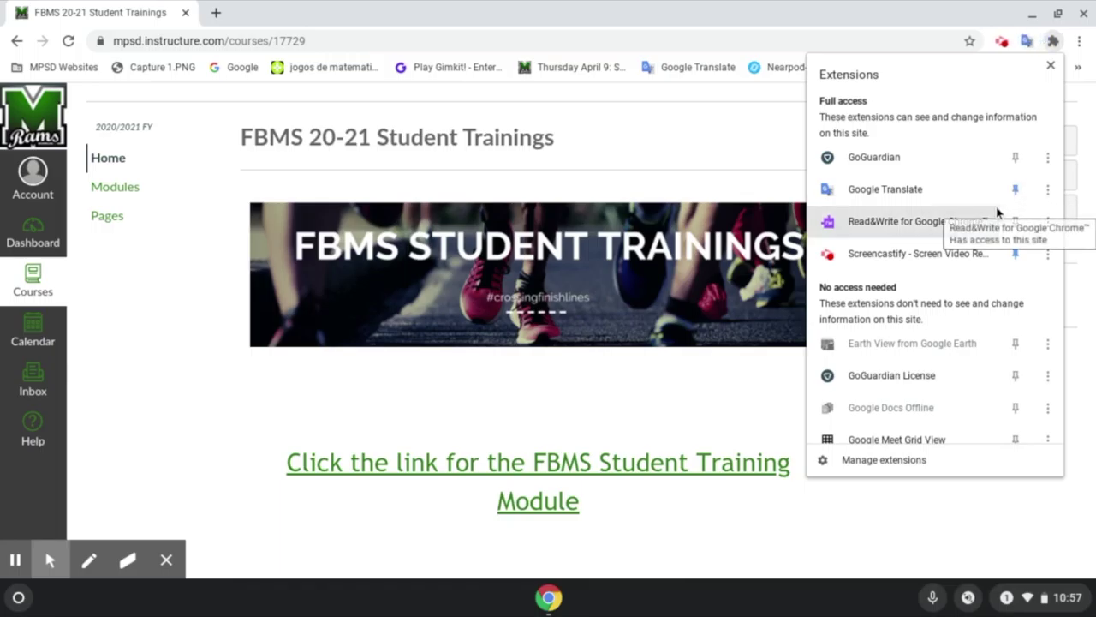
click(1081, 40)
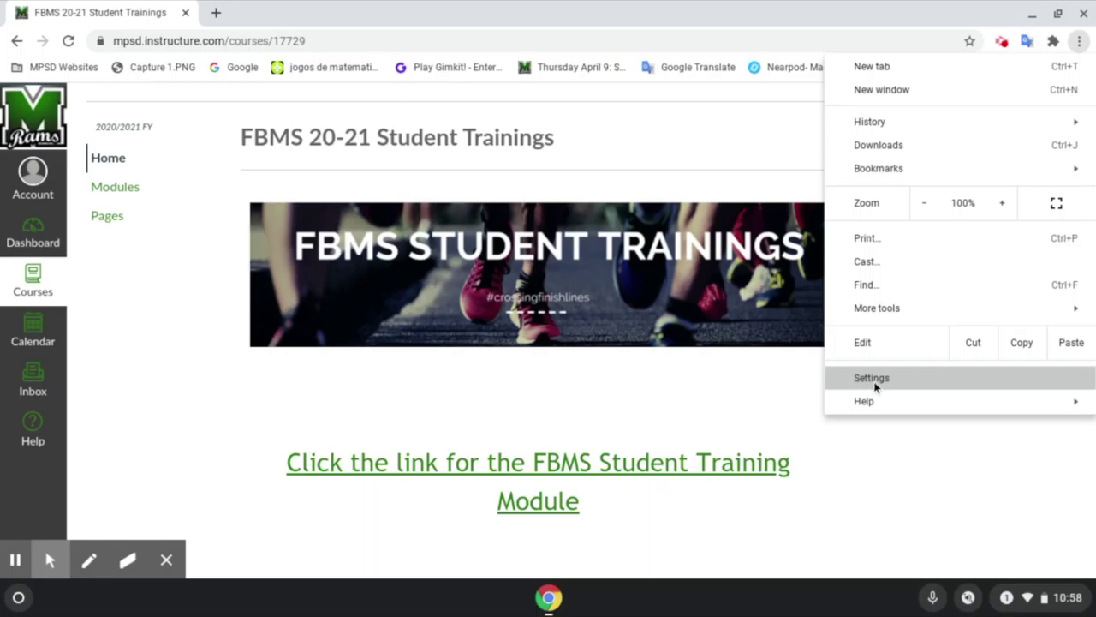
Go through Settings, Advanced, Accessibility to Manage accessibility features
click(875, 381)
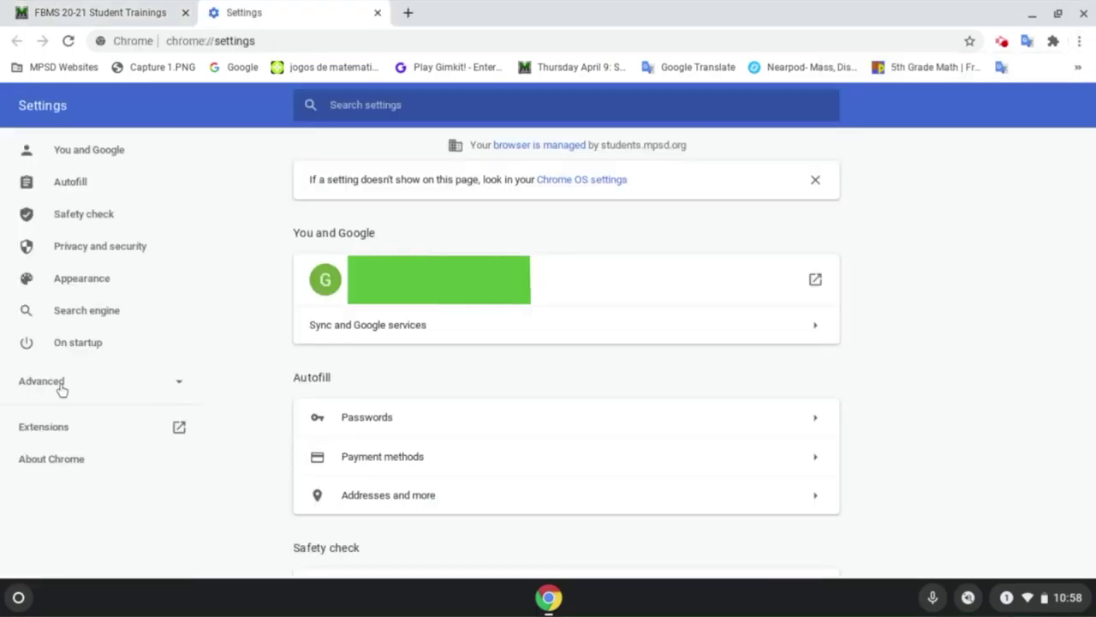
click(60, 387)
click(75, 515)
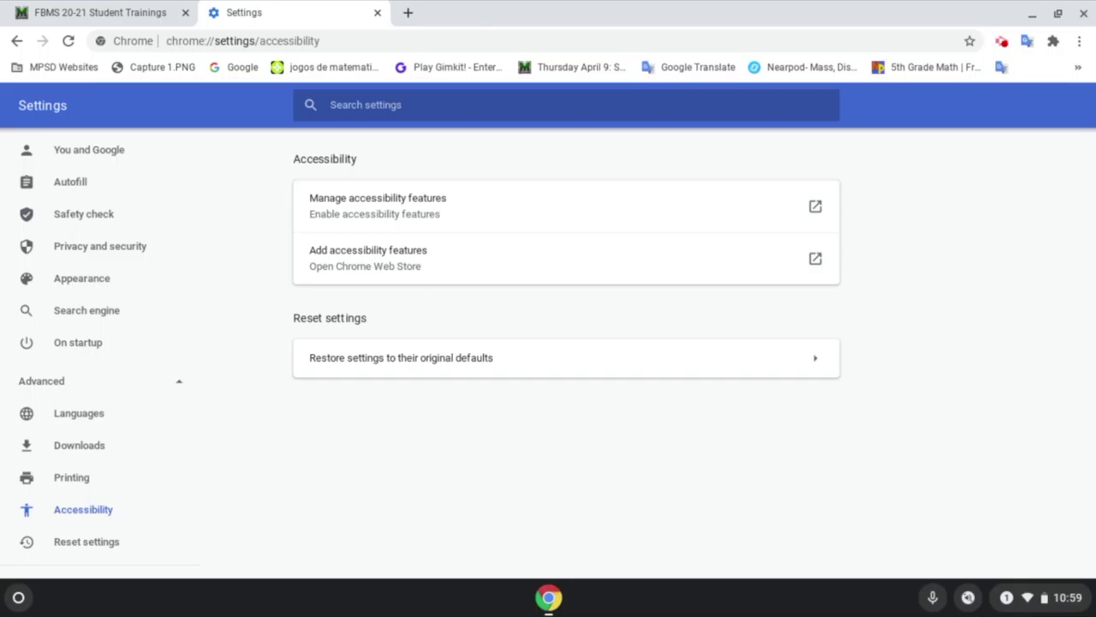
click(357, 207)
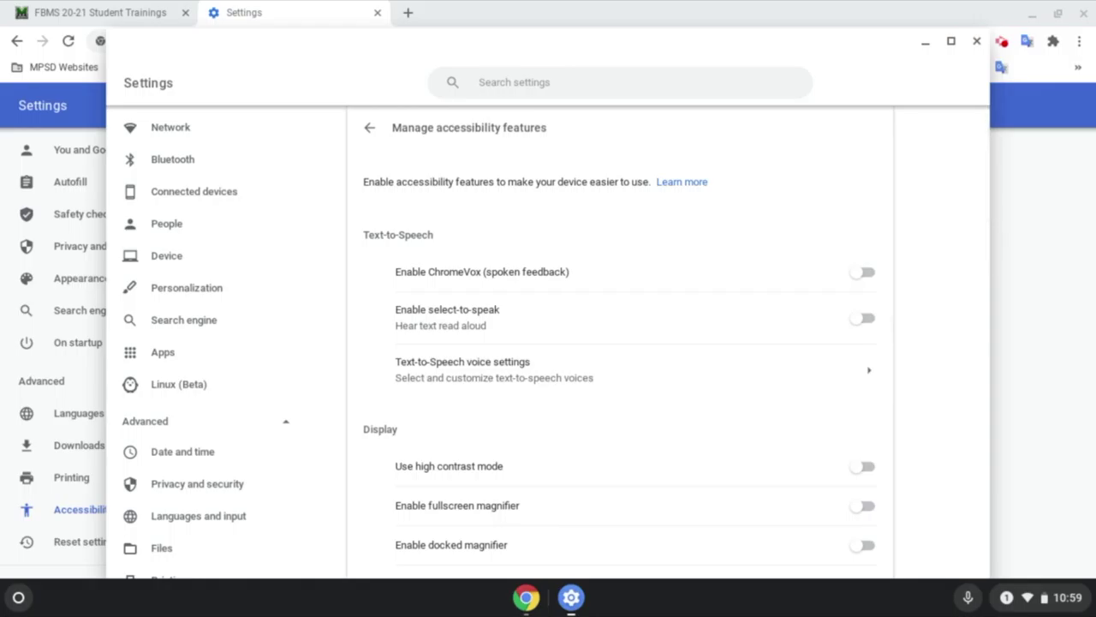
Enable select-to-speak, then scroll down to the dictation option
click(866, 319)
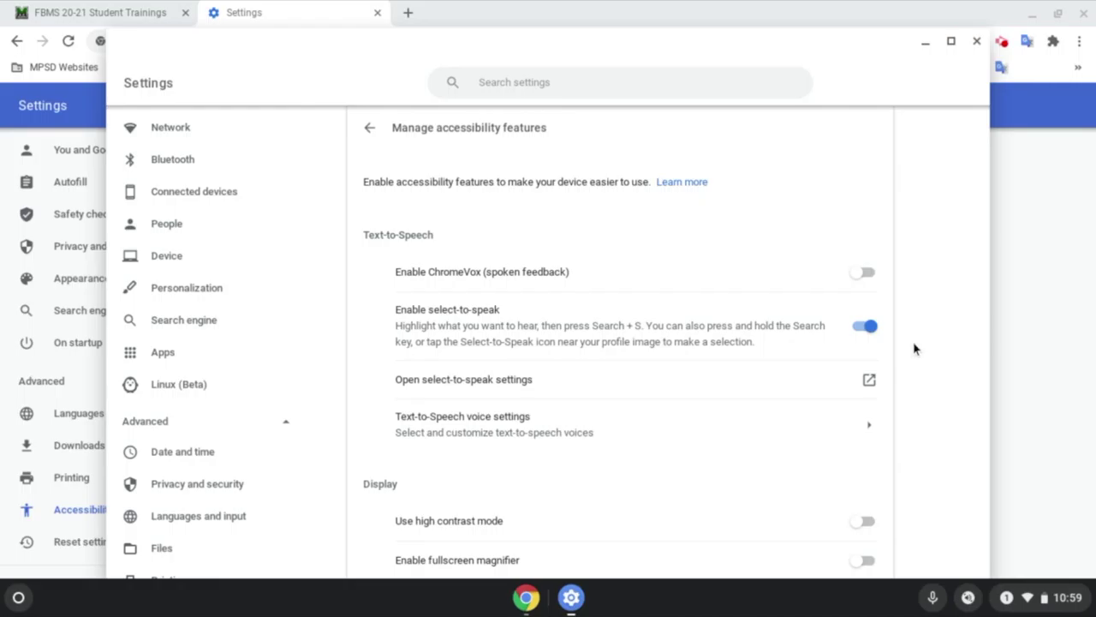
scroll(913, 349, down, 1)
scroll(913, 348, down, 1)
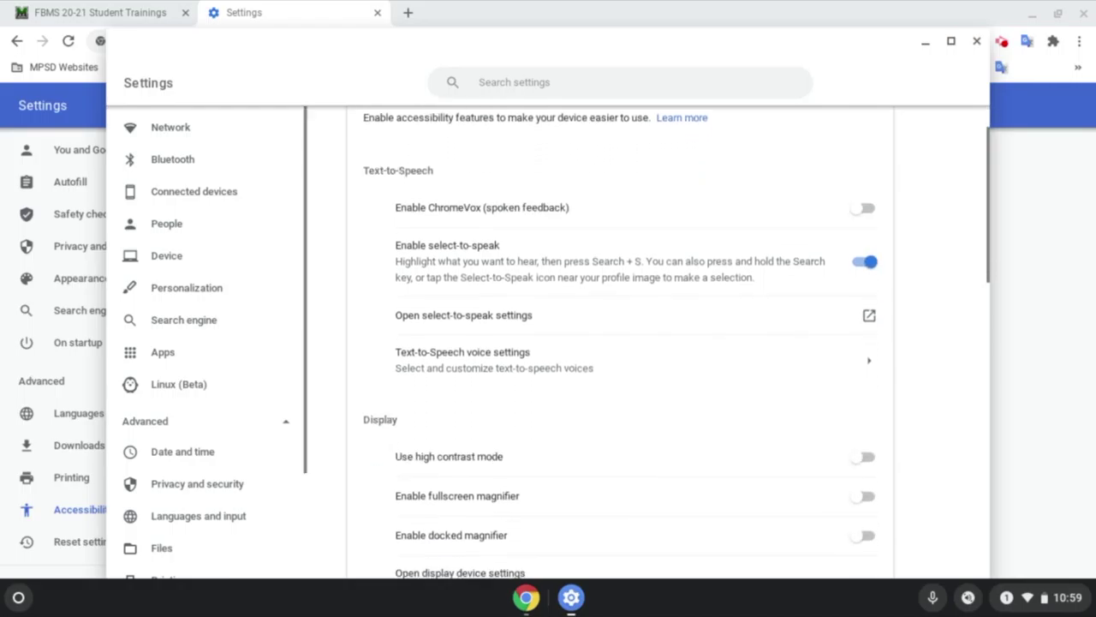
scroll(913, 348, down, 1)
scroll(913, 348, down, 1)
scroll(913, 349, down, 1)
scroll(913, 348, down, 1)
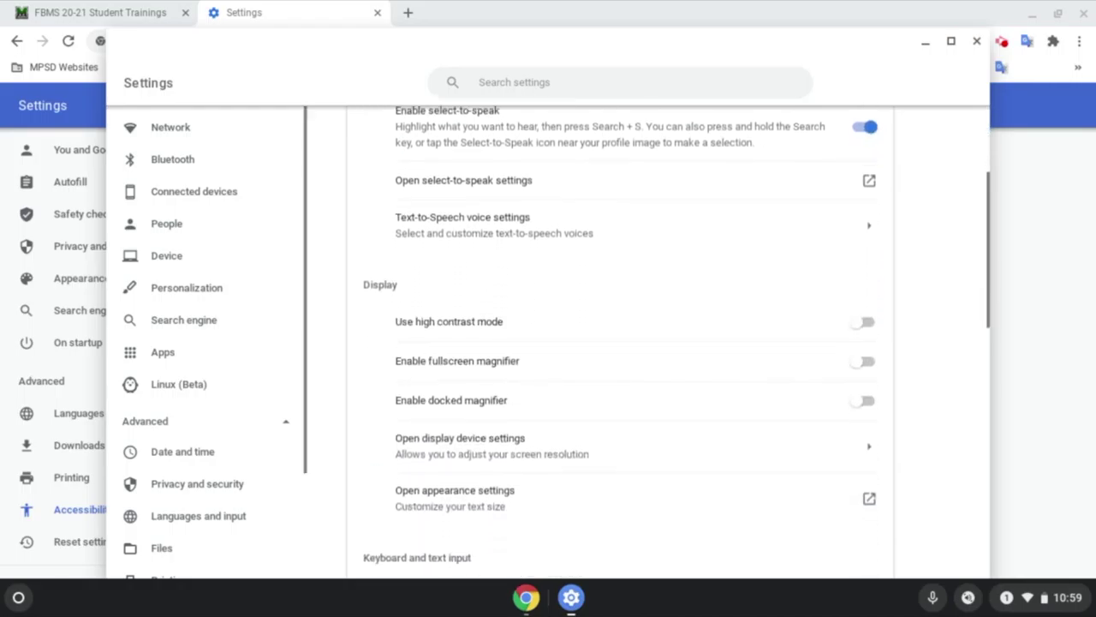
scroll(913, 348, down, 1)
scroll(913, 349, down, 1)
scroll(913, 348, down, 1)
scroll(913, 348, down, 1)
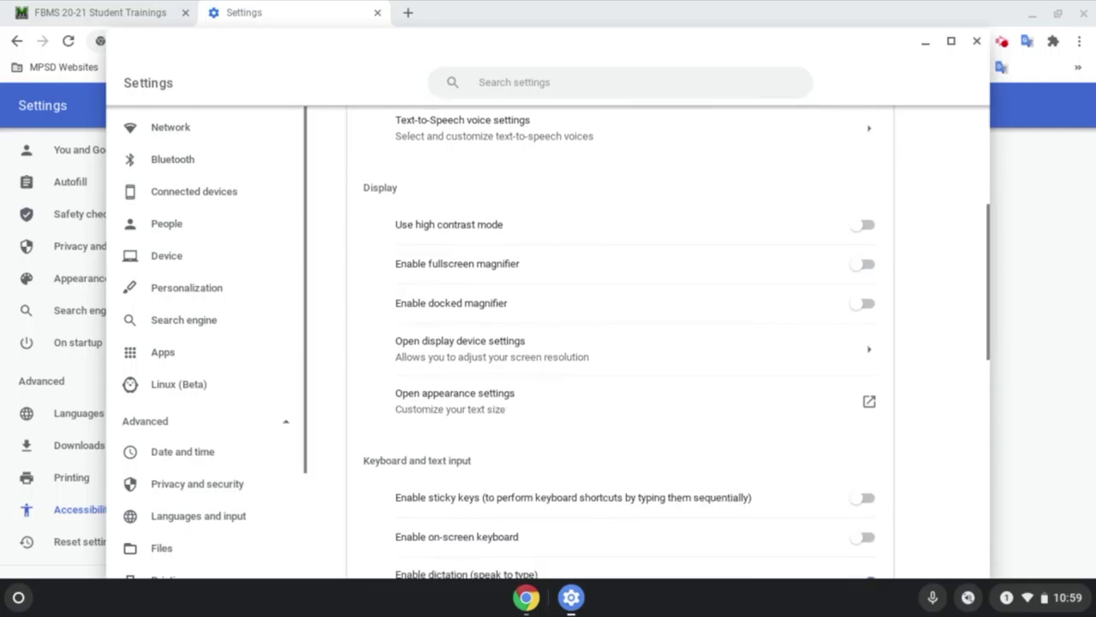
scroll(913, 349, down, 1)
scroll(648, 343, down, 1)
scroll(648, 342, down, 1)
scroll(647, 342, down, 1)
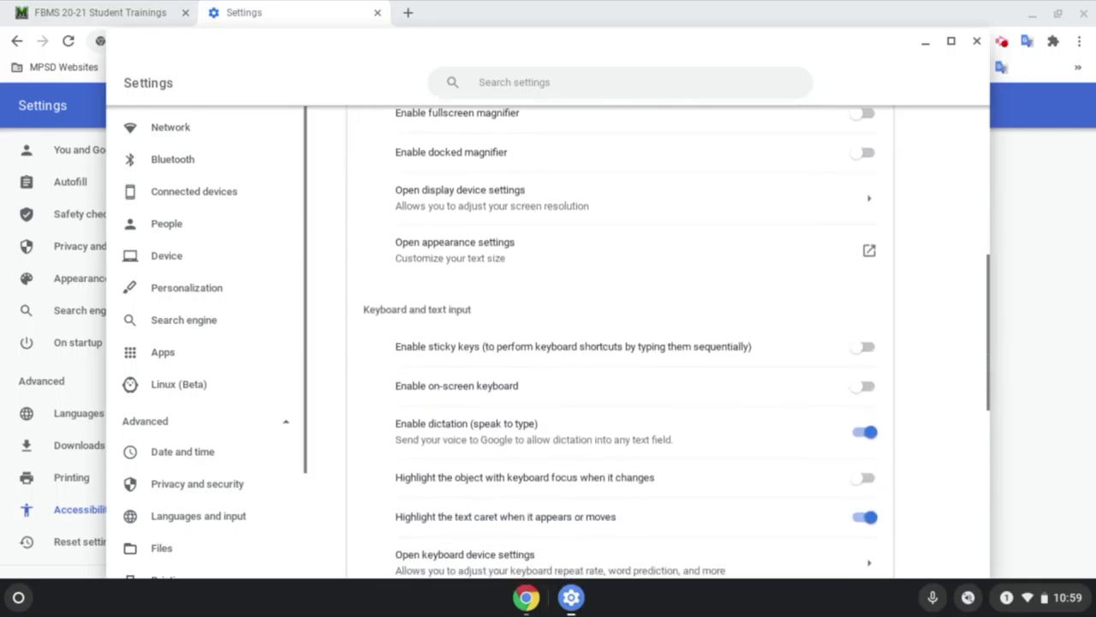
scroll(648, 342, down, 1)
scroll(648, 342, down, 1)
Toggle dictation off and back on, then scroll back up to Text-to-Speech
click(865, 366)
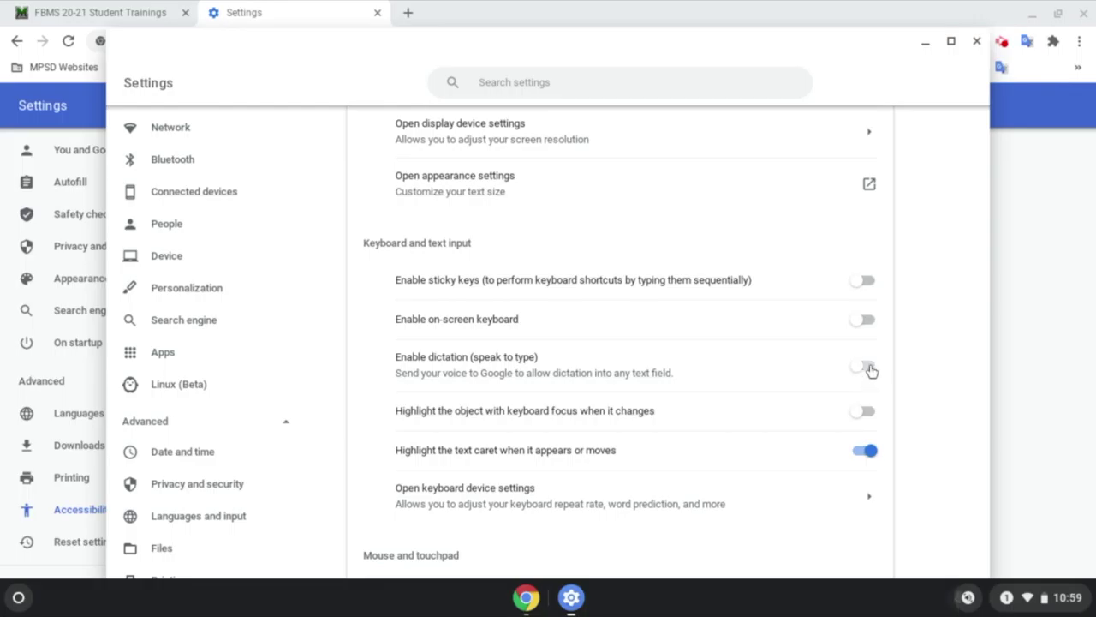
click(867, 367)
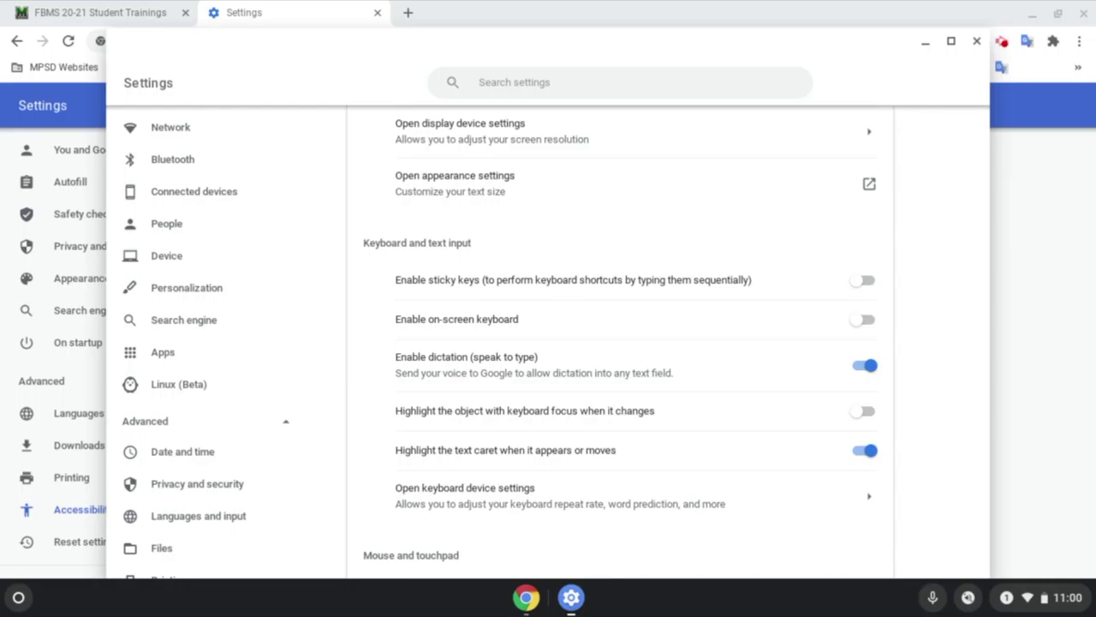
scroll(647, 338, down, 2)
scroll(648, 338, up, 1)
scroll(634, 342, up, 1)
scroll(634, 343, up, 1)
scroll(634, 342, up, 1)
scroll(634, 343, up, 1)
scroll(634, 343, up, 1)
scroll(634, 343, up, 1)
scroll(634, 343, up, 1)
scroll(633, 343, up, 1)
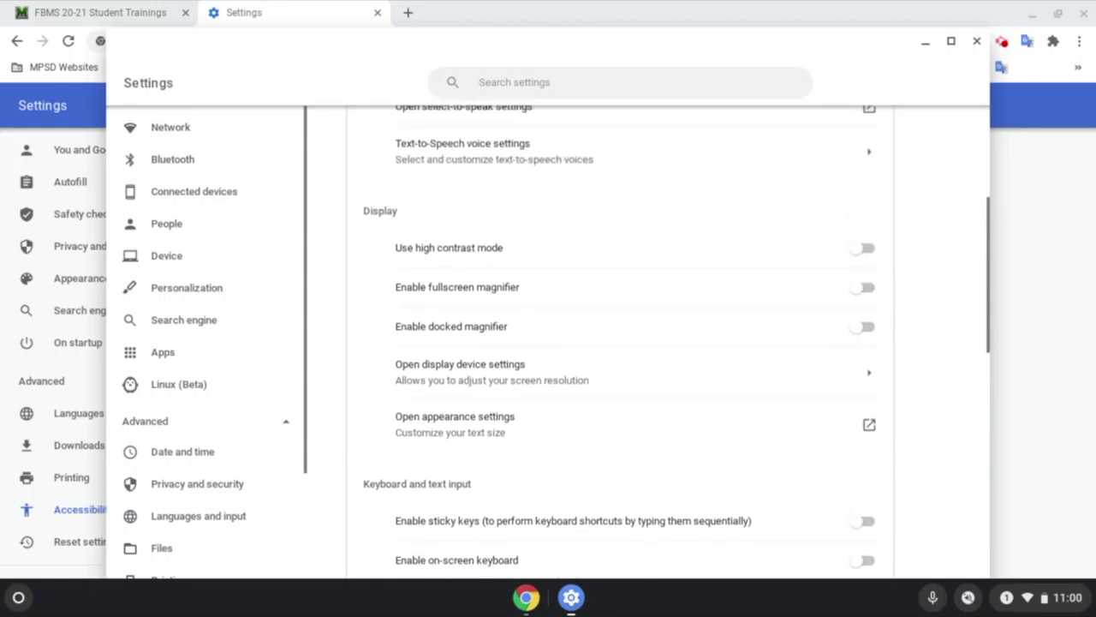
scroll(634, 343, up, 1)
scroll(633, 342, up, 1)
scroll(634, 342, up, 1)
scroll(634, 343, up, 1)
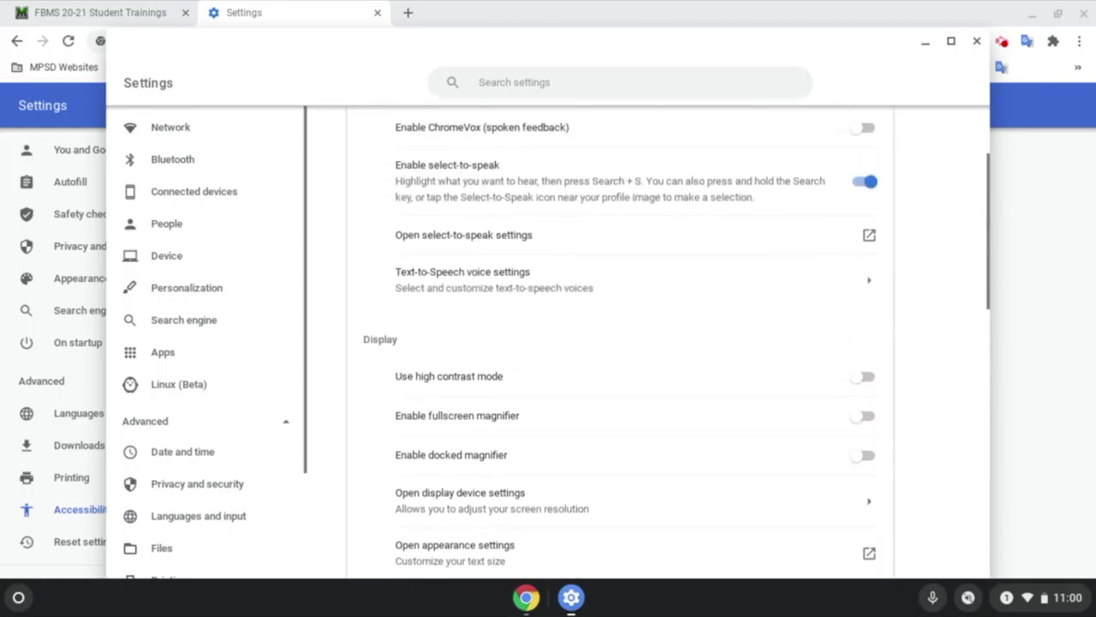
scroll(633, 343, up, 1)
scroll(633, 343, up, 1)
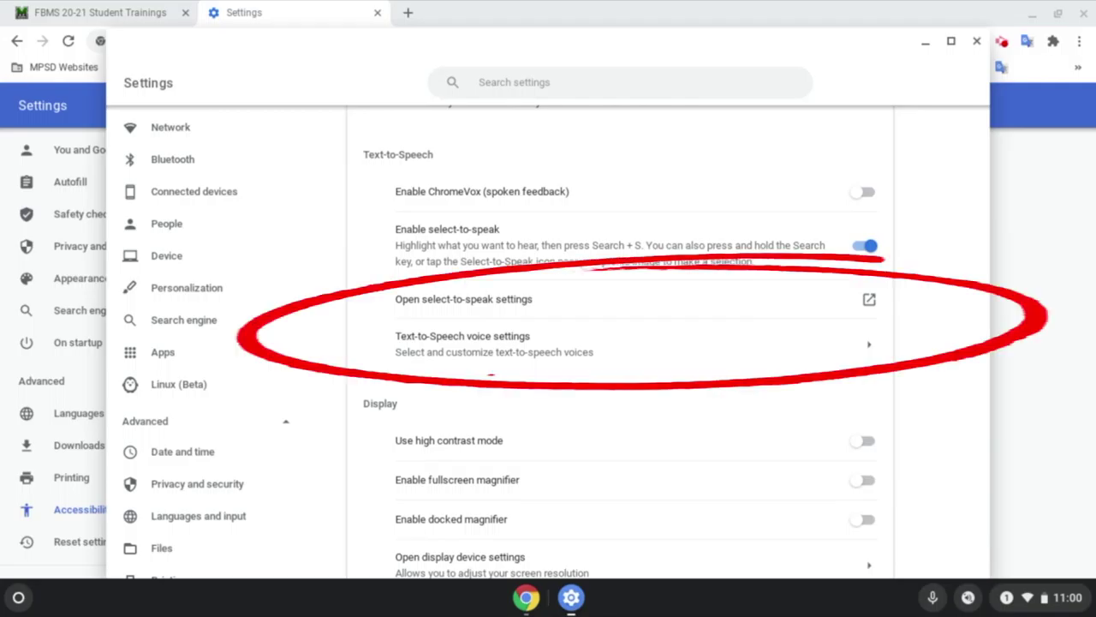
Set the select-to-speak voice to Chrome OS português do Brasil, then return to the FBMS course tab
click(870, 302)
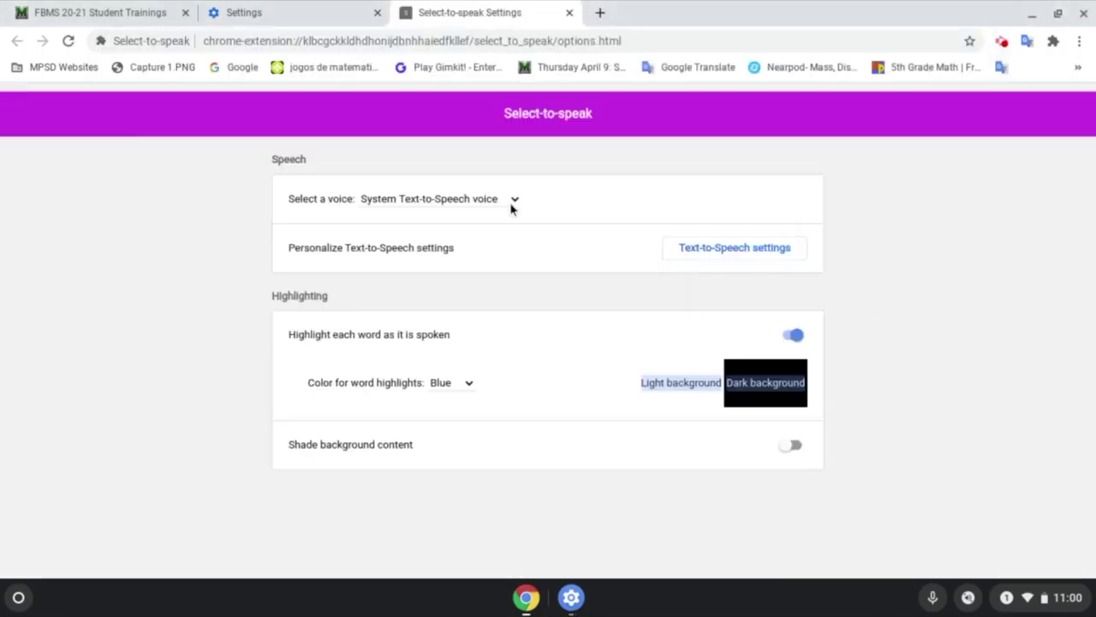
click(514, 203)
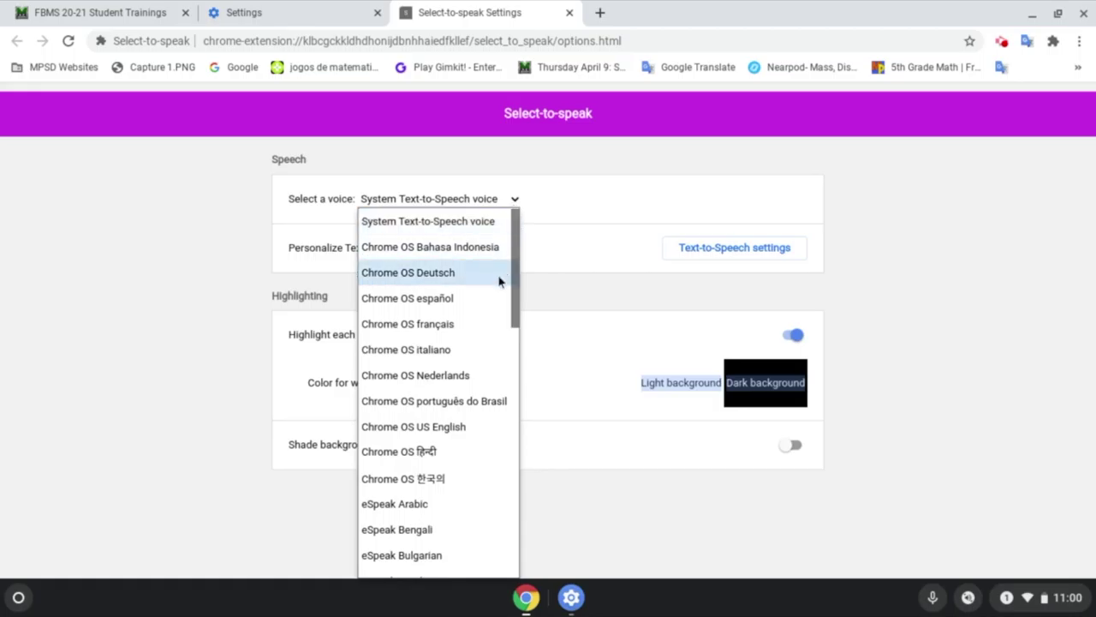
click(481, 402)
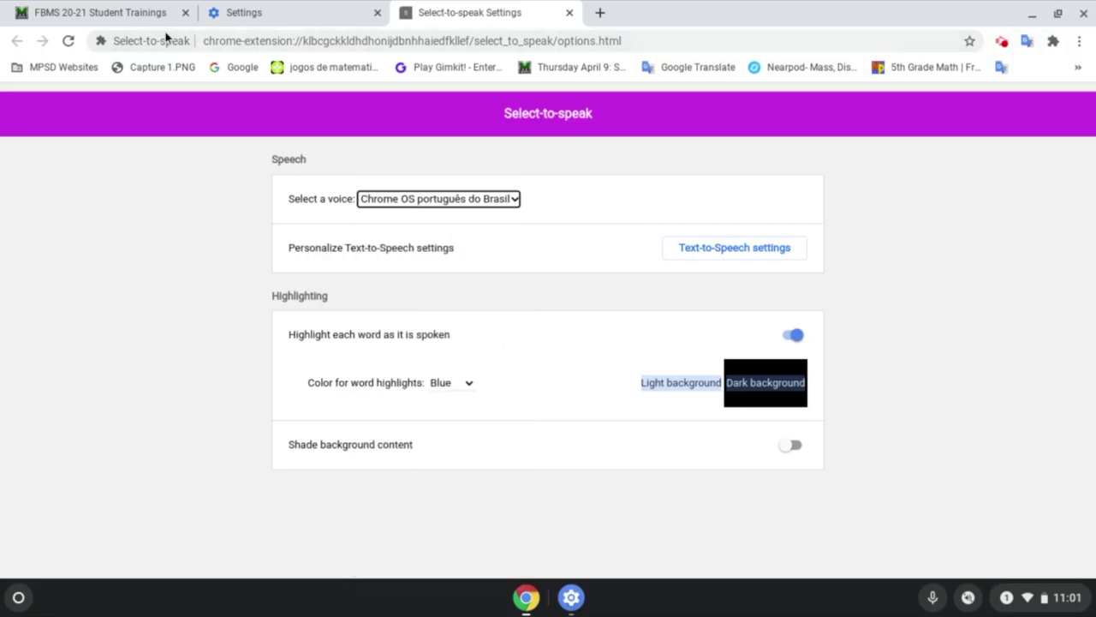
click(127, 13)
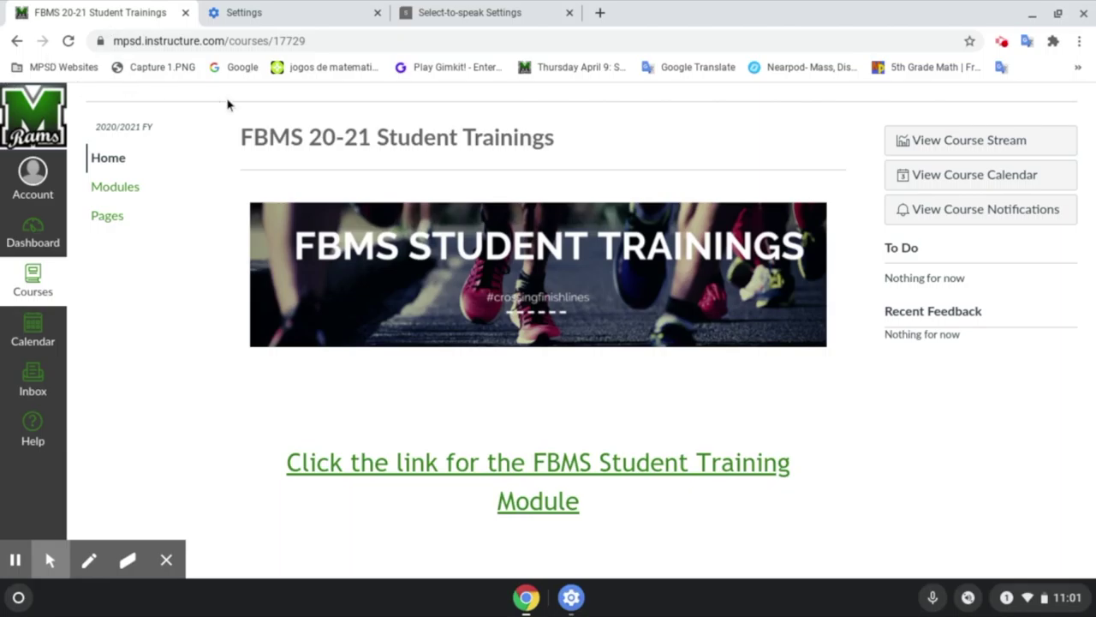
Select the course title and translate it with the Google Translate icon
mouse_move(248, 140)
mouse_down()
mouse_move(372, 150)
mouse_move(565, 145)
mouse_up()
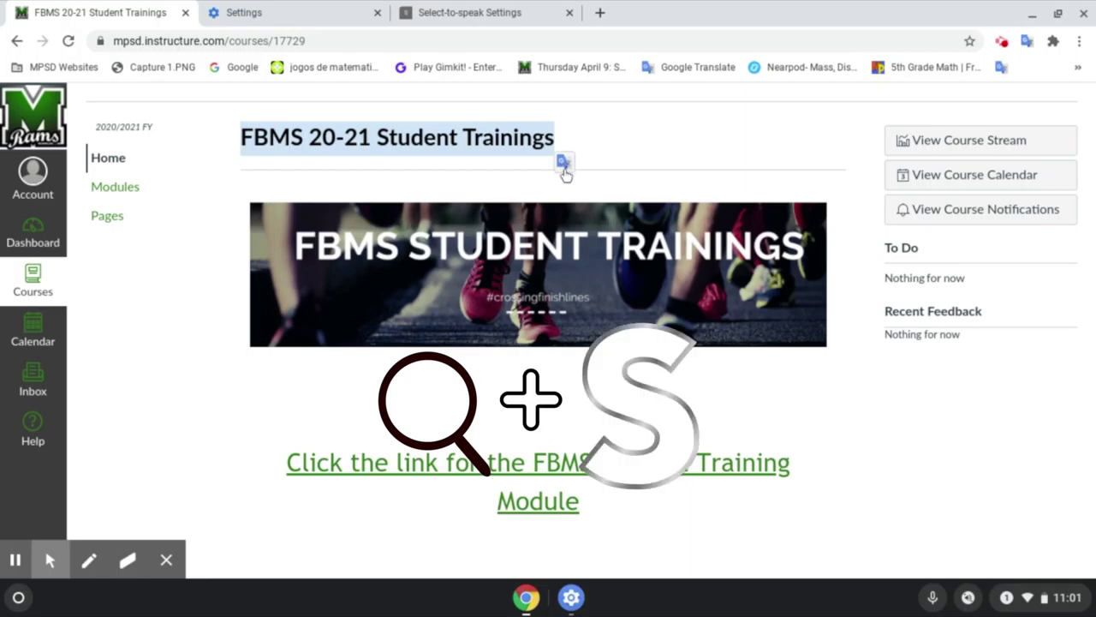
click(563, 166)
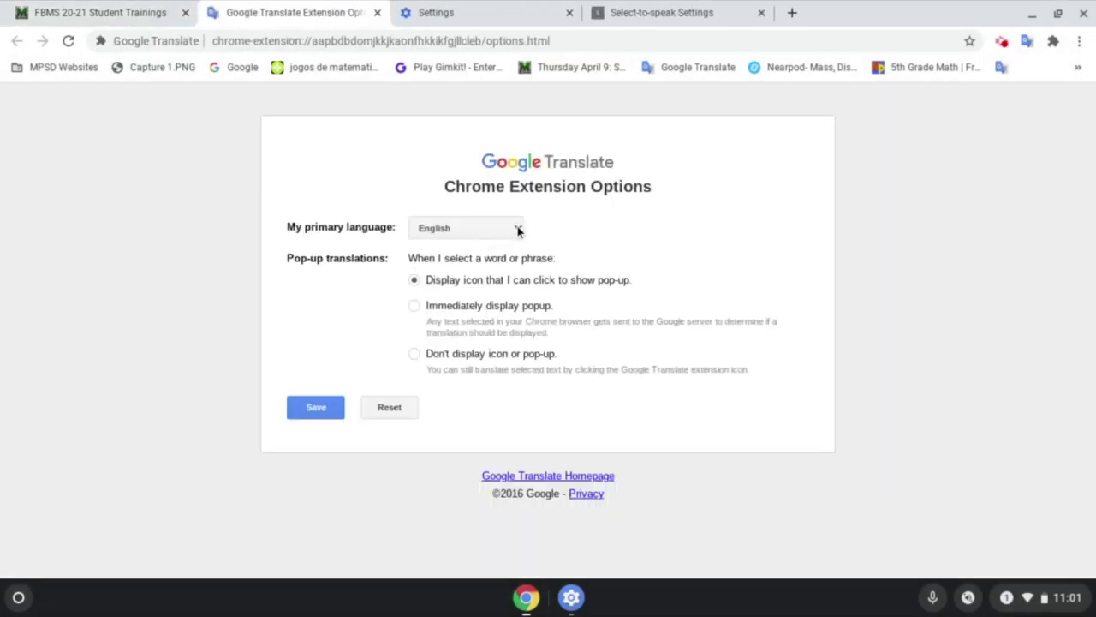
Choose Portuguese as the Google Translate primary language and save the options
click(519, 230)
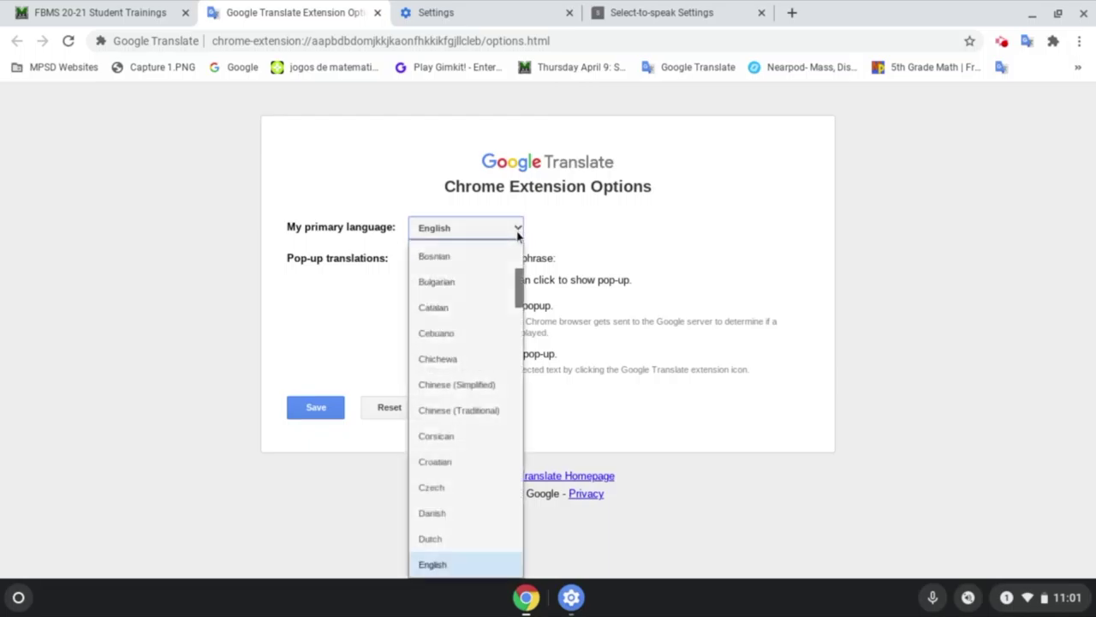
drag(519, 287, 520, 474)
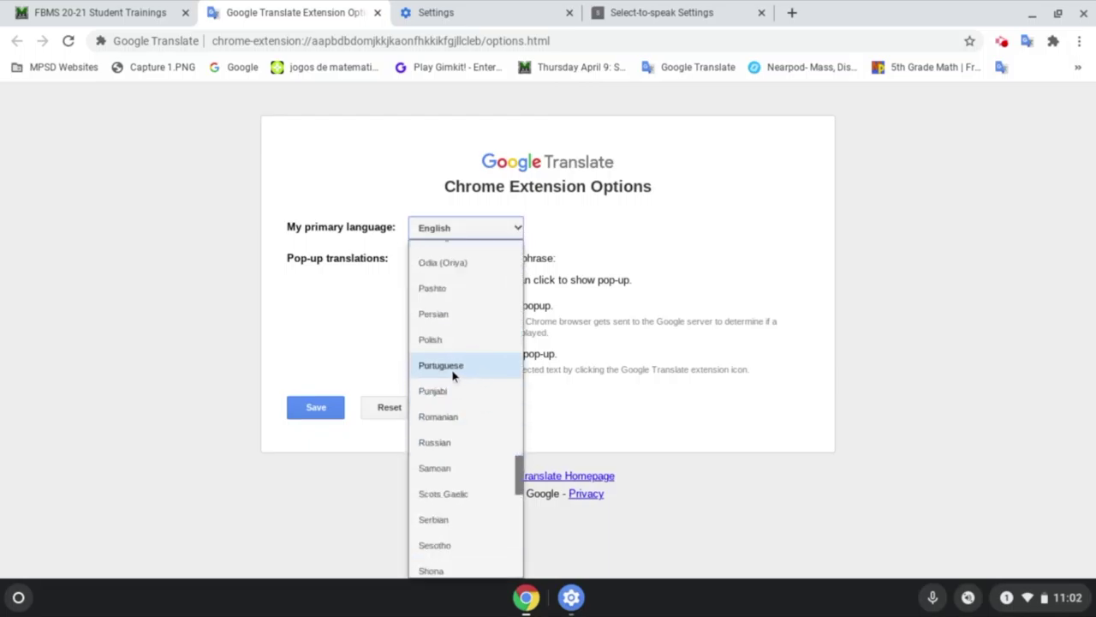
click(451, 372)
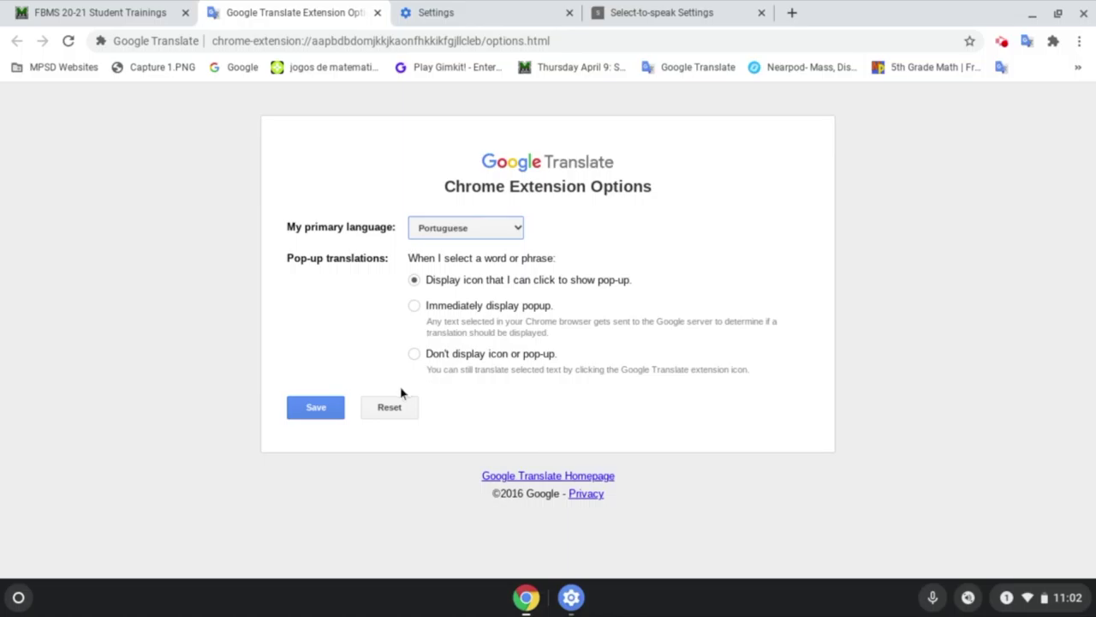
click(315, 412)
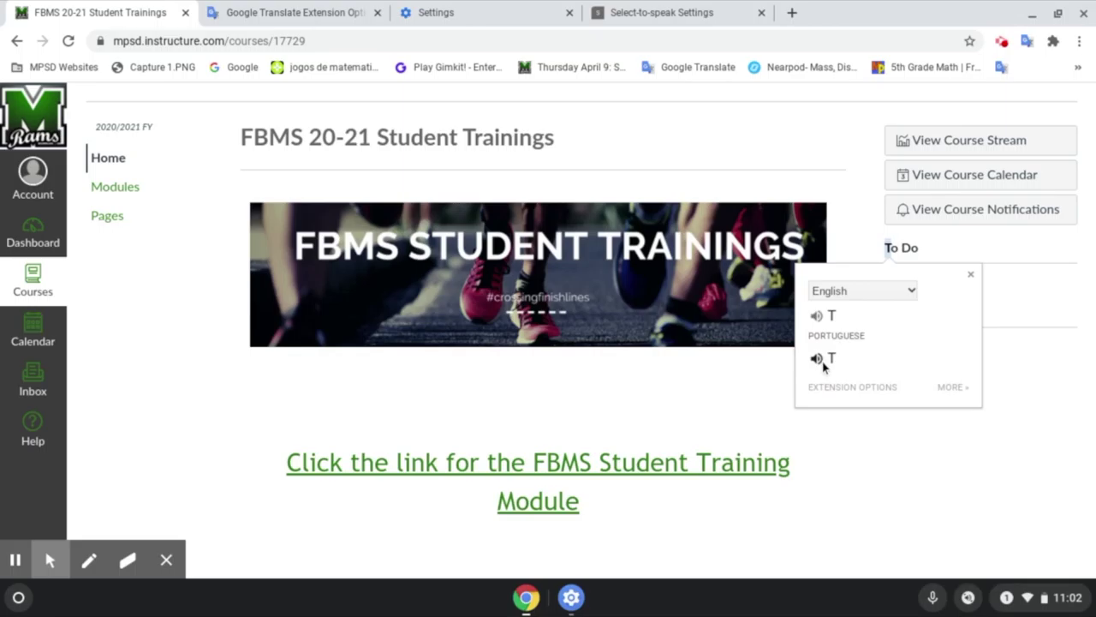
Translate 'Nothing for now' into Portuguese ('Nada por enquanto') and play it aloud
click(872, 436)
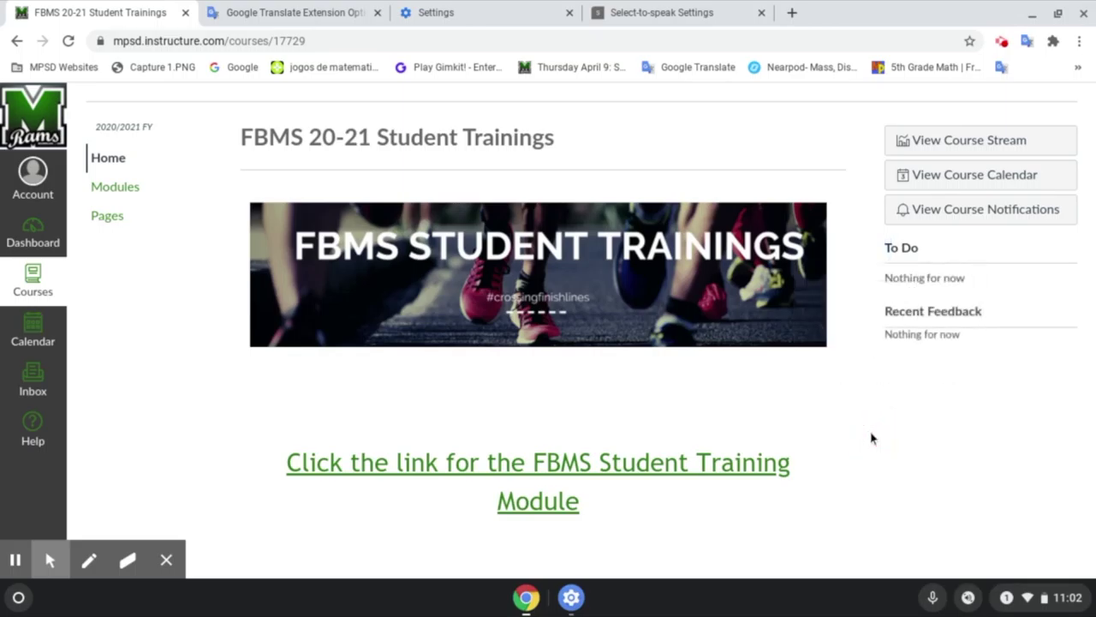
drag(887, 335, 988, 350)
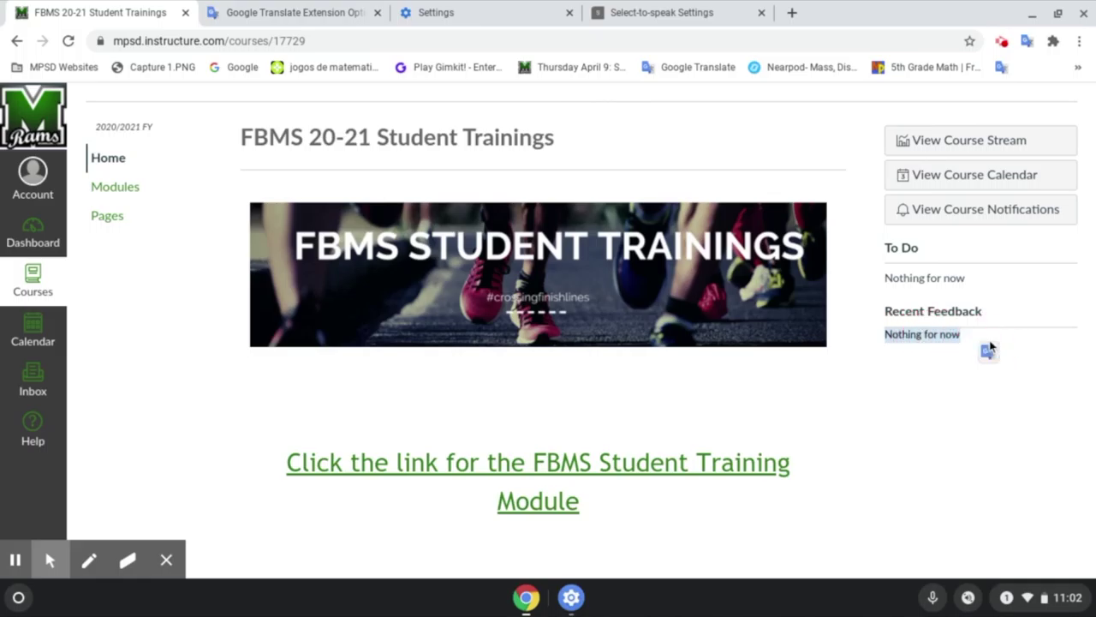
click(988, 351)
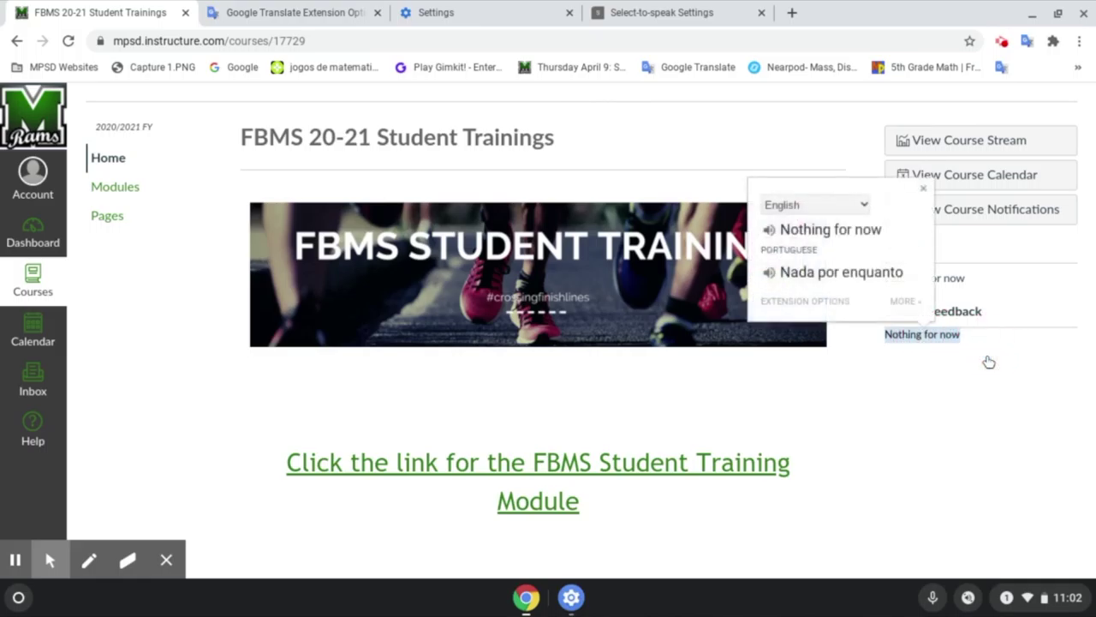
click(769, 274)
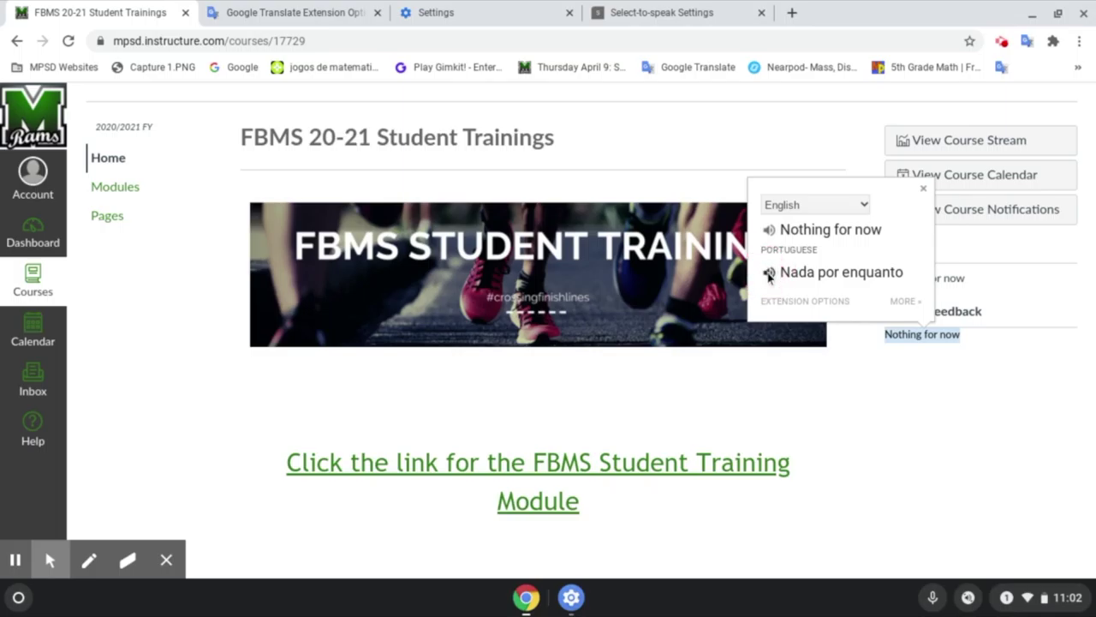